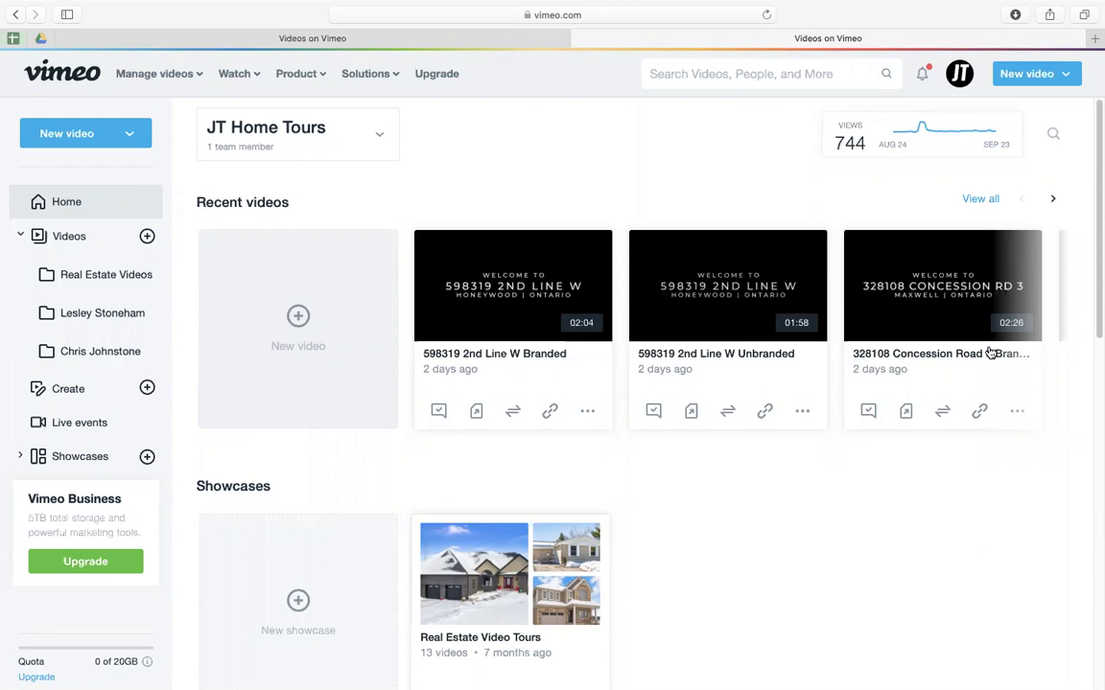
- Open the embed presets in the account's video settings
{"action": "left_click", "coordinate": [959, 75]}
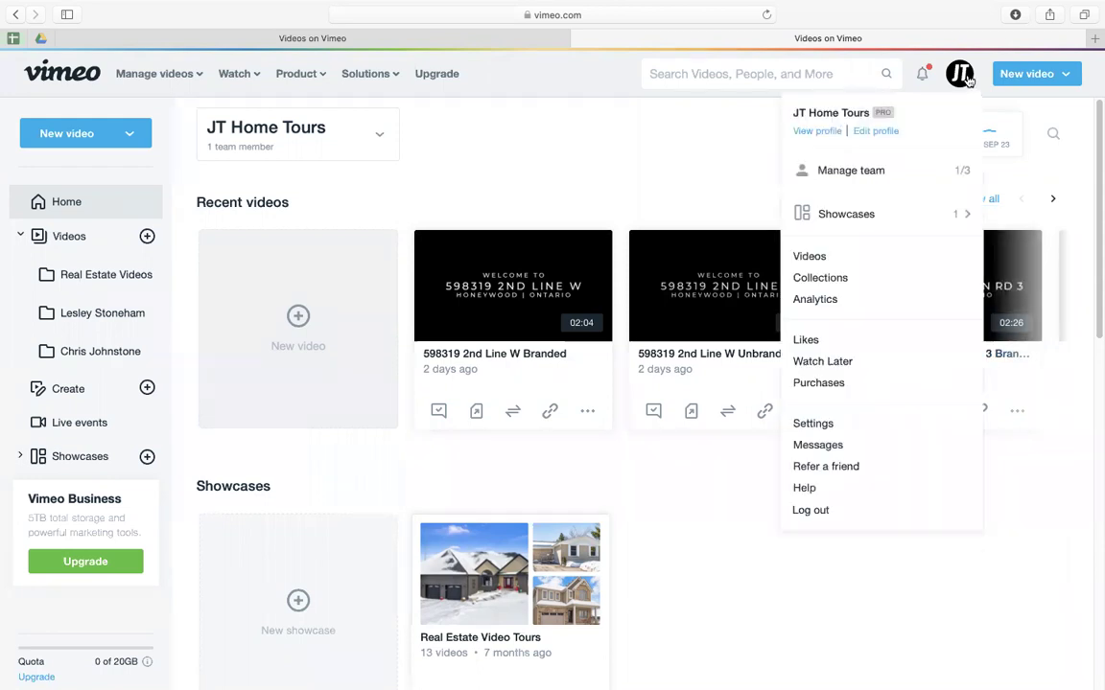
{"action": "left_click", "coordinate": [825, 424]}
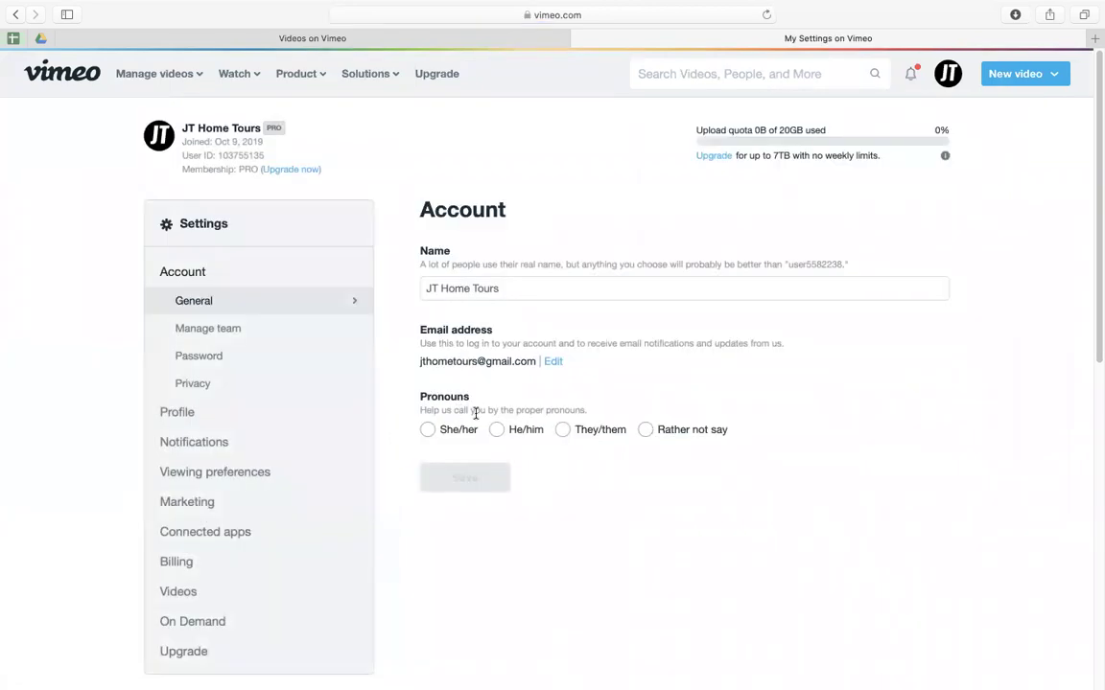
{"action": "left_click", "coordinate": [175, 592]}
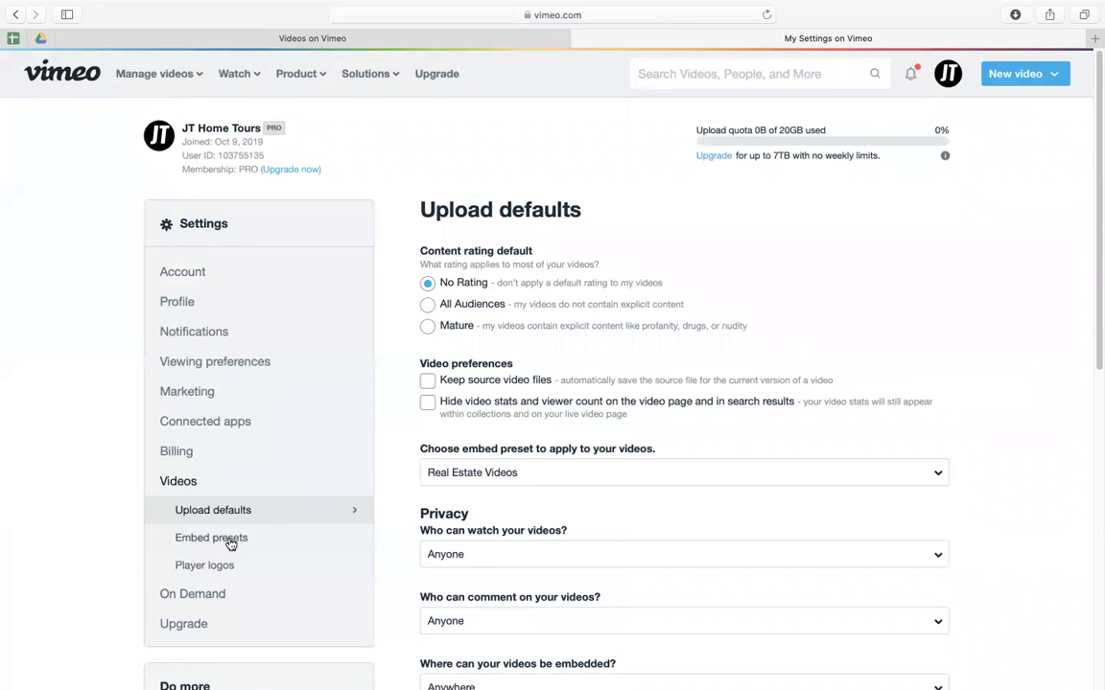
{"action": "left_click", "coordinate": [230, 545]}
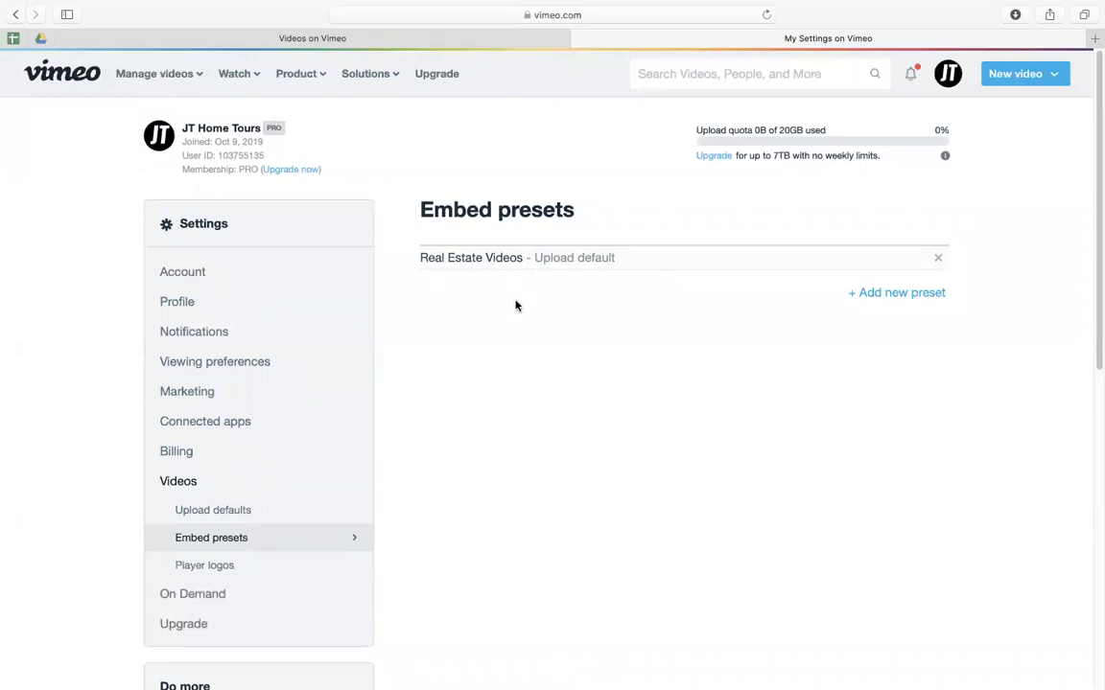
- Create a new embed preset named "Real Estate Videos - Remove Related Videos at the end"
{"action": "left_click", "coordinate": [881, 298]}
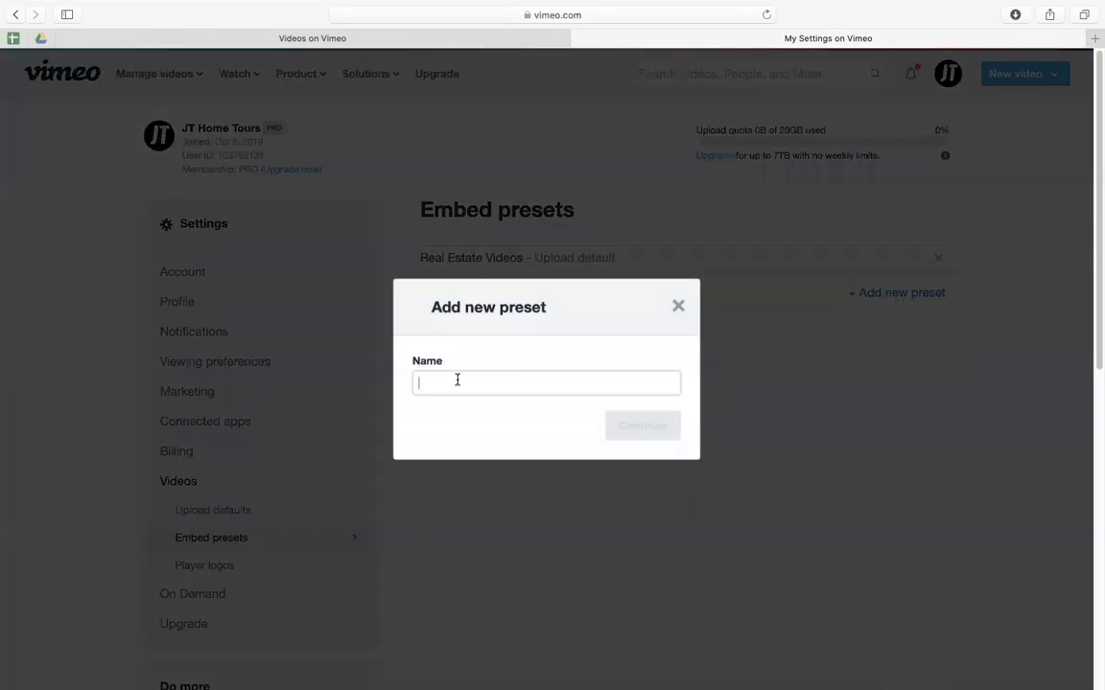
{"action": "type", "text": "Real"}
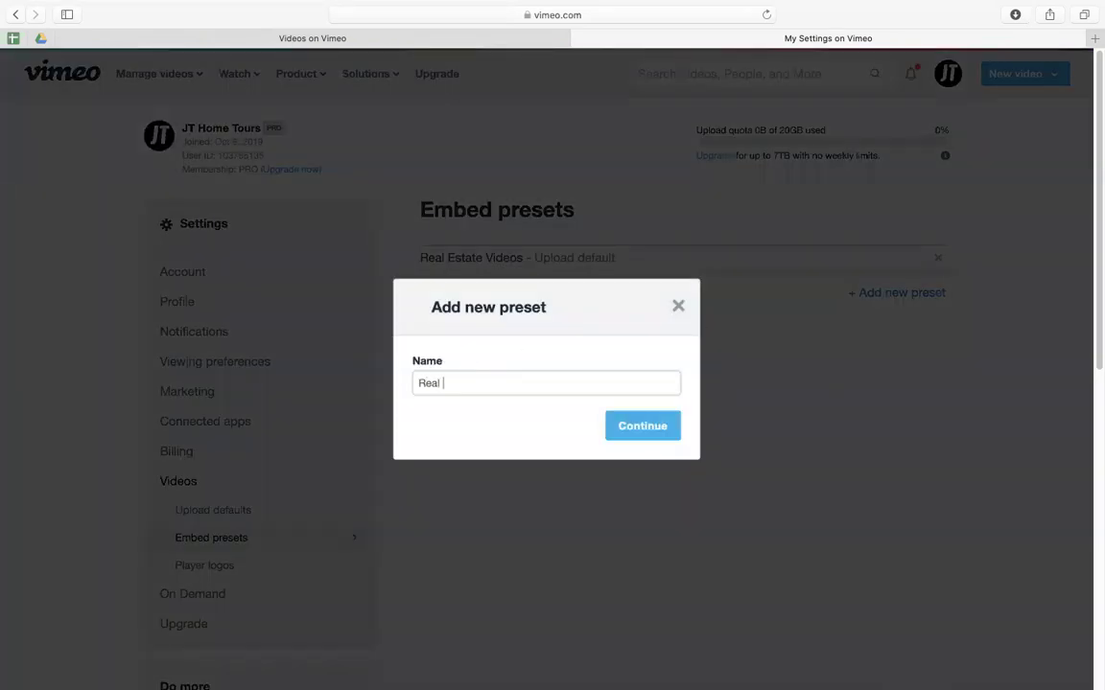
{"action": "type", "text": " Estate Videos - Remove Related"}
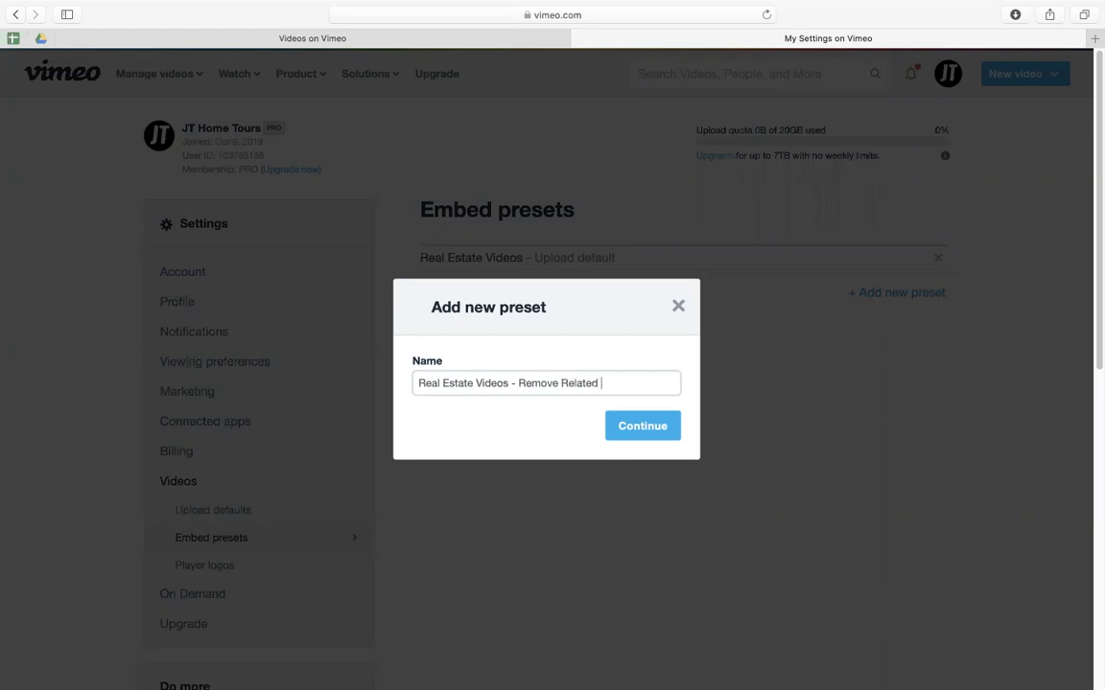
{"action": "type", "text": "eos at the end"}
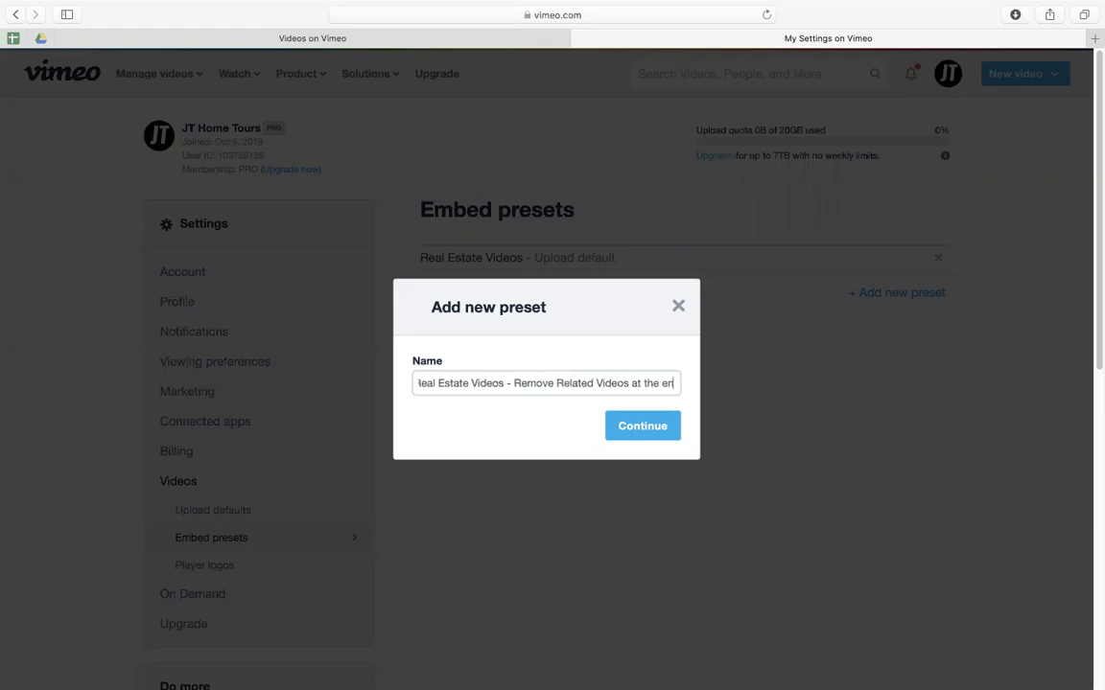
{"action": "left_click", "coordinate": [654, 436]}
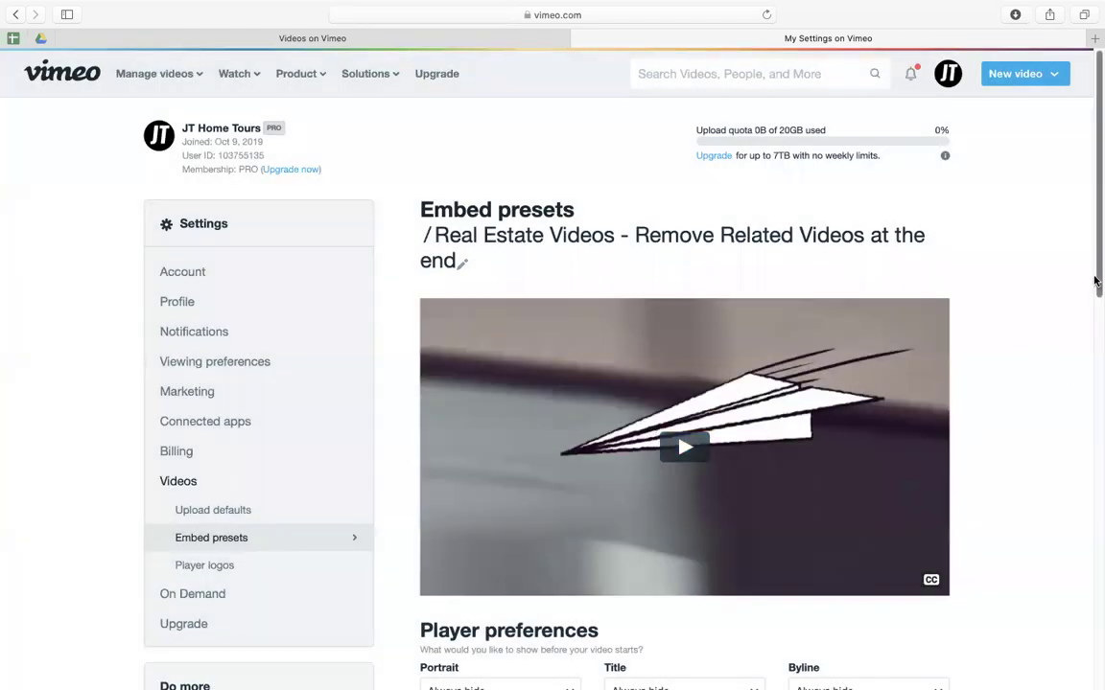
- Show the fullscreen button and the play bar in the new preset's player preferences
{"action": "scroll", "coordinate": [1095, 341], "scroll_direction": "down", "scroll_amount": 4}
{"action": "scroll", "coordinate": [1095, 350], "scroll_direction": "down", "scroll_amount": 1}
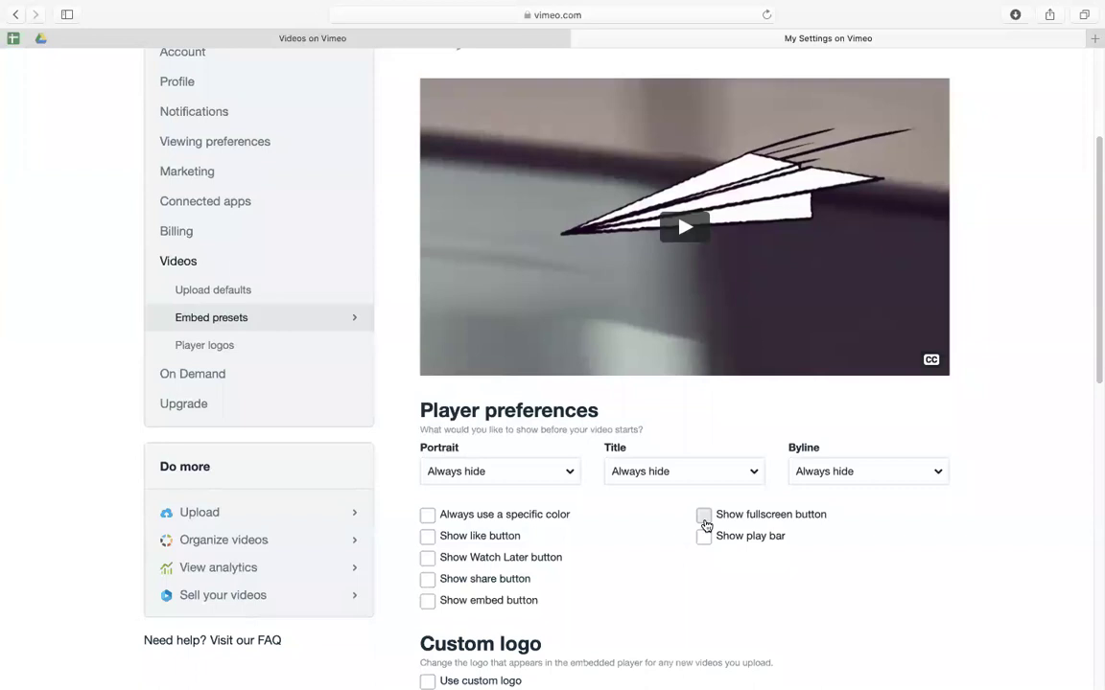
{"action": "left_click", "coordinate": [705, 519]}
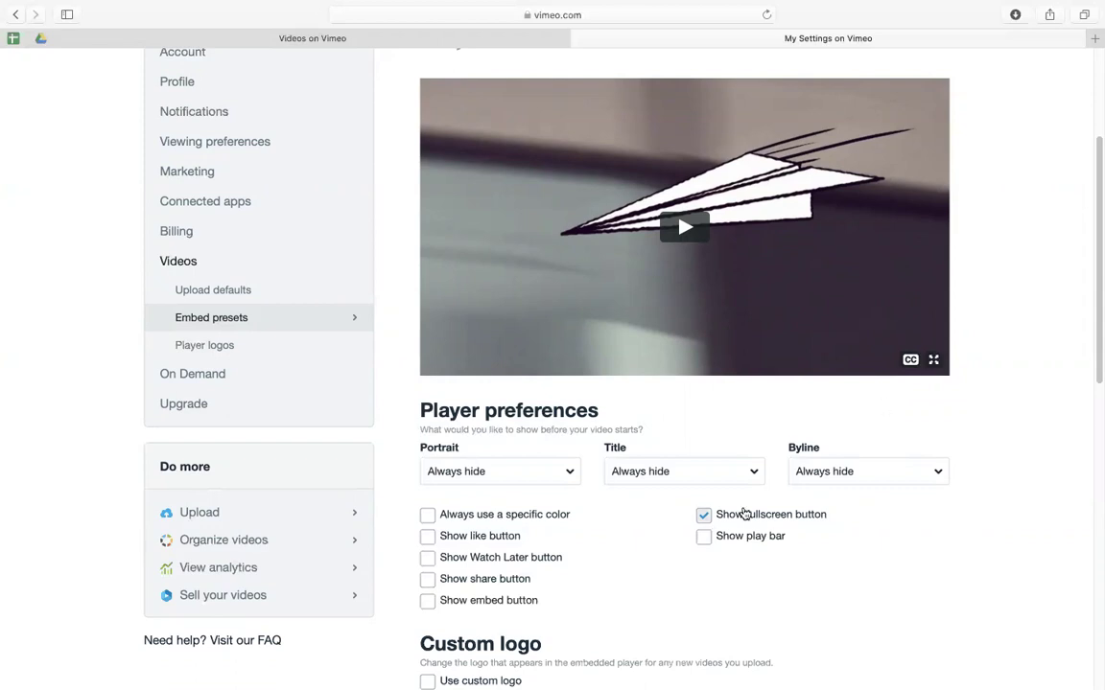
{"action": "left_click", "coordinate": [703, 538]}
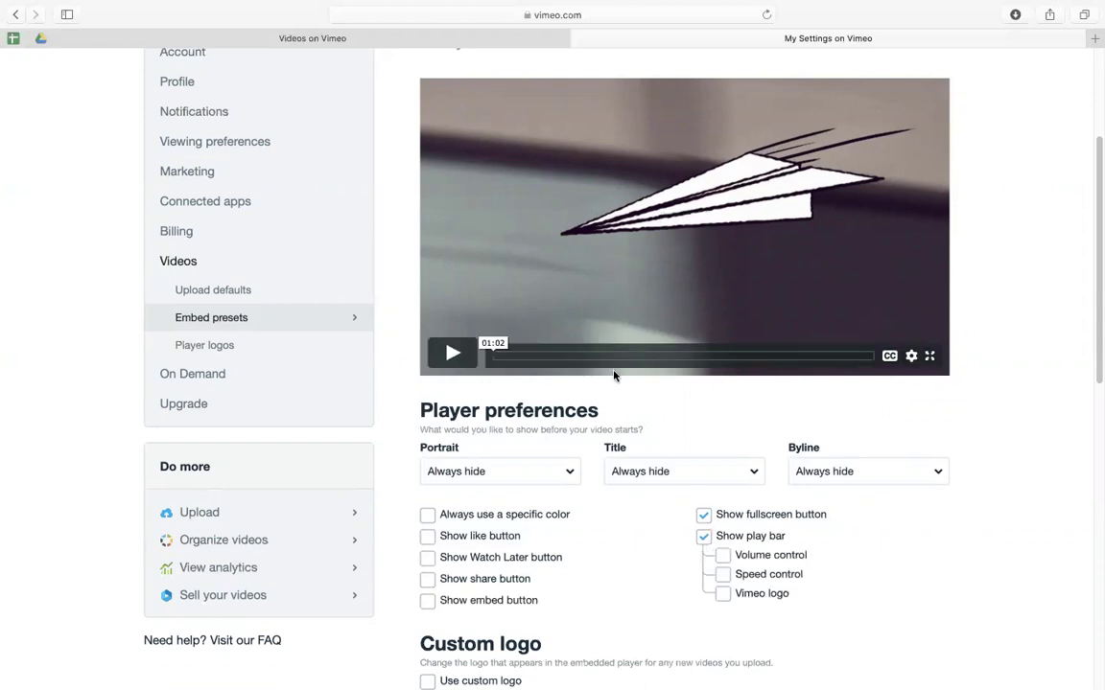
- Enable the volume control on the play bar, leaving the speed control and Vimeo logo off
{"action": "left_click_drag", "start_coordinate": [1097, 375], "coordinate": [1097, 400]}
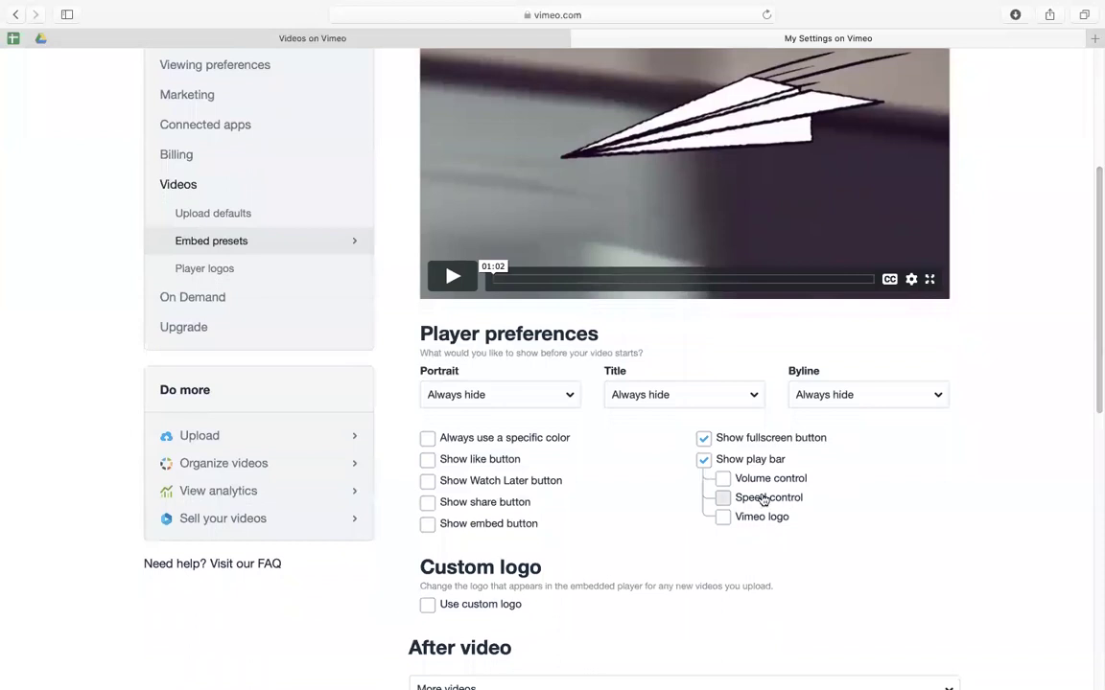
{"action": "left_click", "coordinate": [723, 480]}
{"action": "left_click", "coordinate": [723, 499]}
{"action": "left_click", "coordinate": [723, 518]}
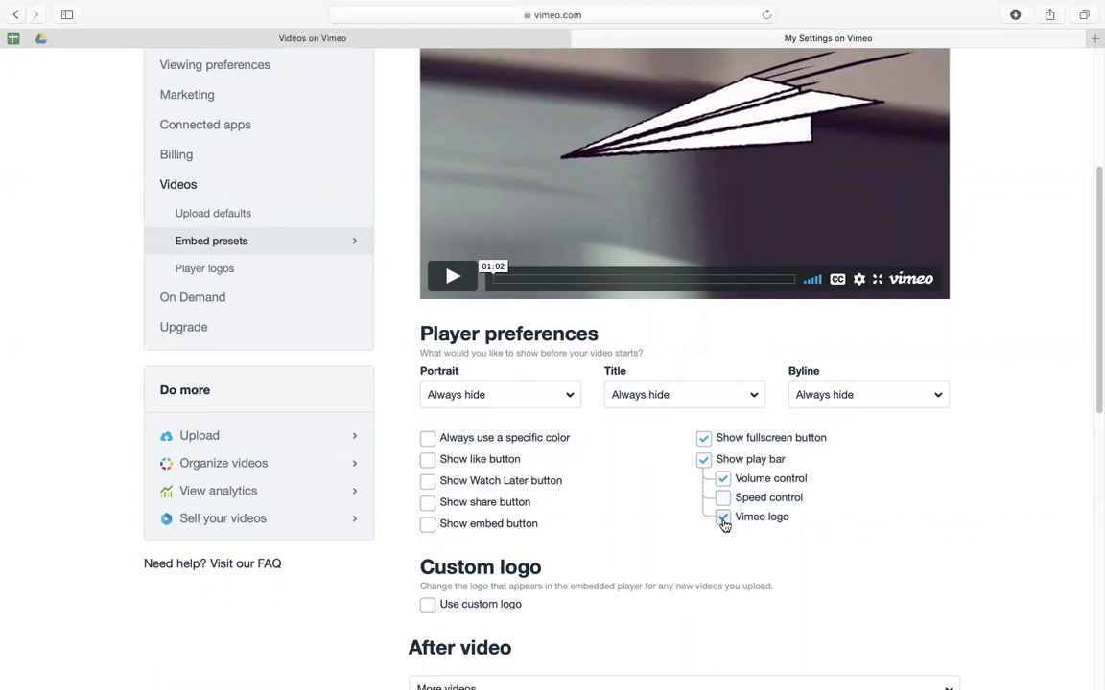
{"action": "key", "text": "space"}
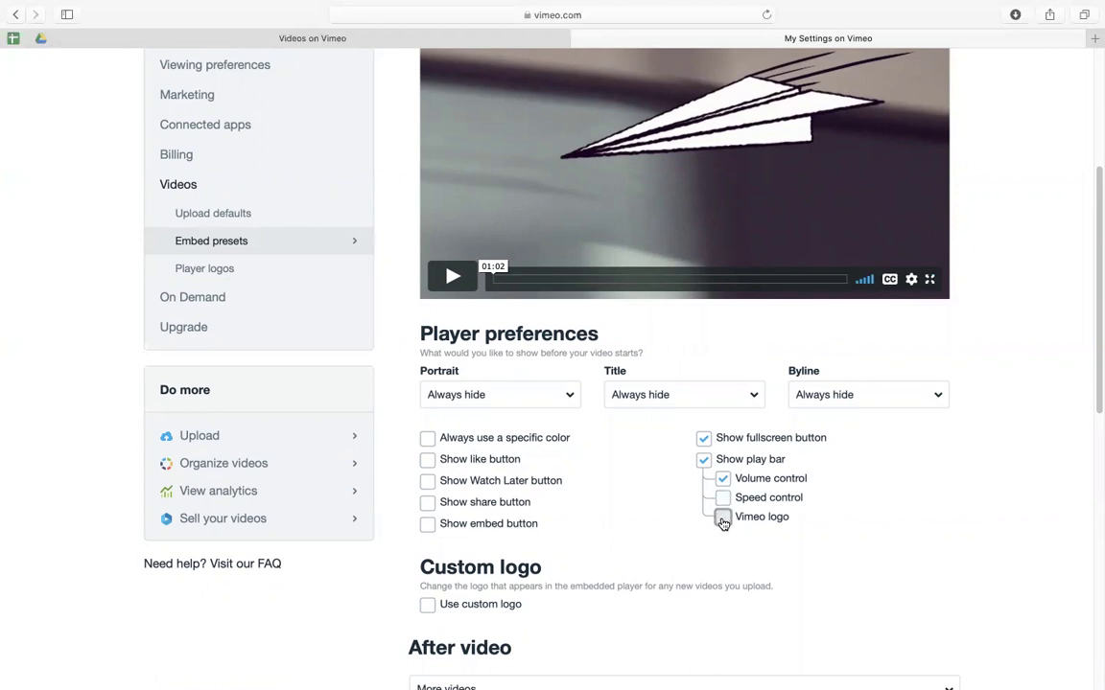
{"action": "left_click", "coordinate": [723, 518]}
{"action": "left_click", "coordinate": [723, 518]}
- Make the player always use a specific color and set it to white, #ffffff
{"action": "left_click_drag", "start_coordinate": [1097, 366], "coordinate": [1095, 427]}
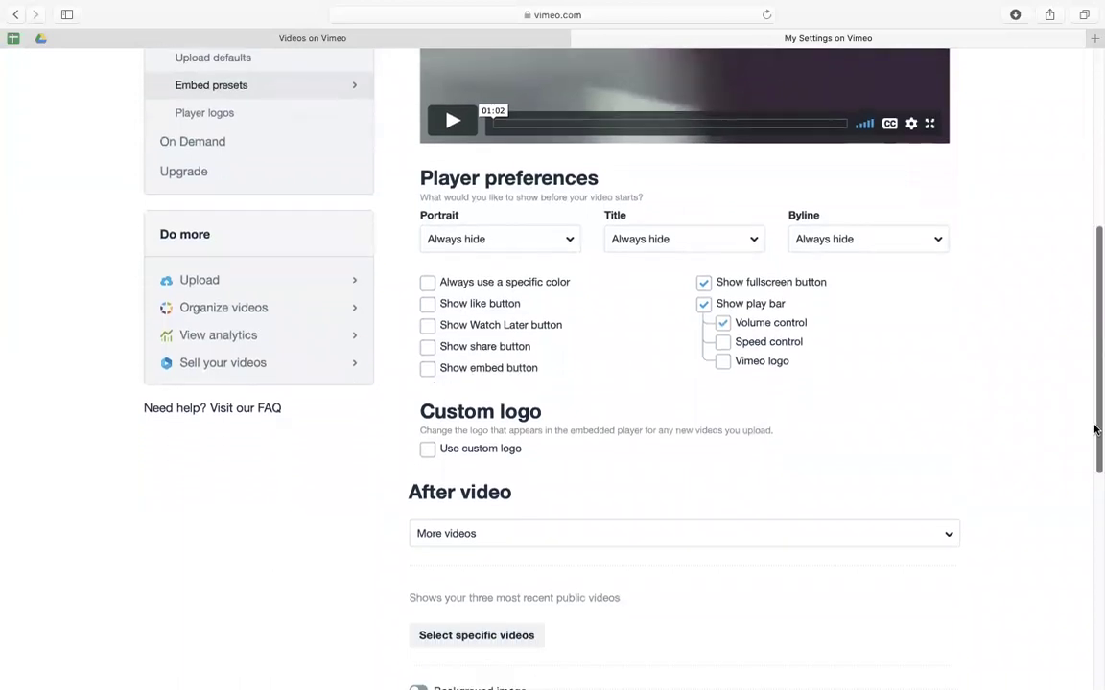
{"action": "left_click", "coordinate": [428, 286]}
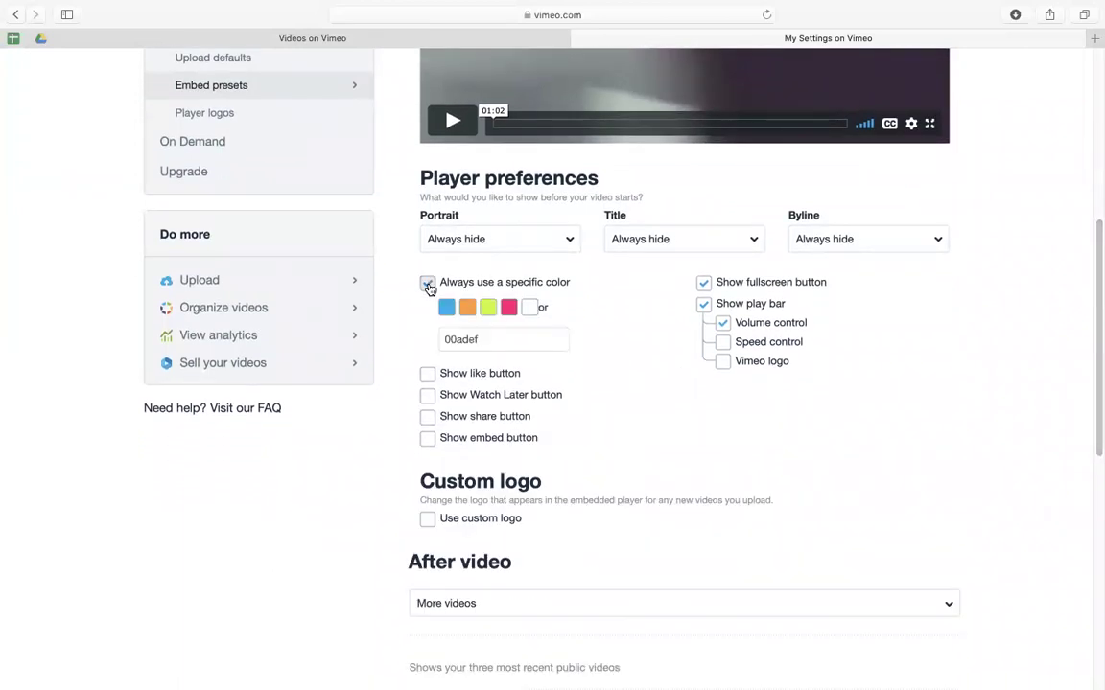
{"action": "left_click", "coordinate": [528, 309]}
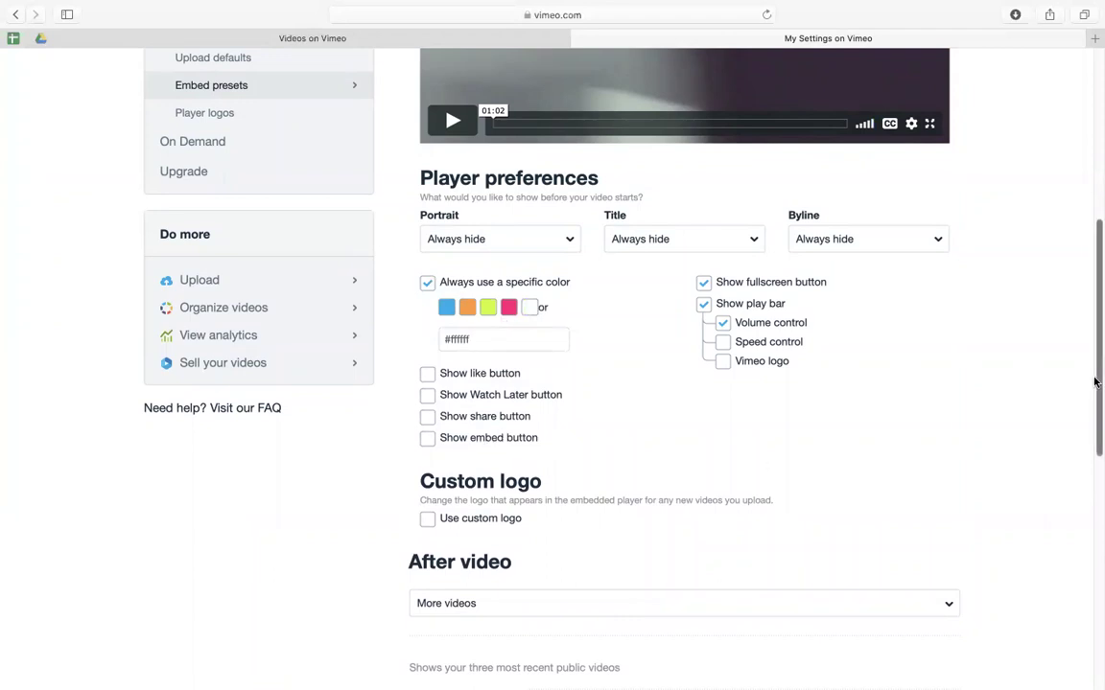
- Try showing the share and like buttons on the player, and turn both off again
{"action": "left_click_drag", "start_coordinate": [1094, 384], "coordinate": [1094, 395]}
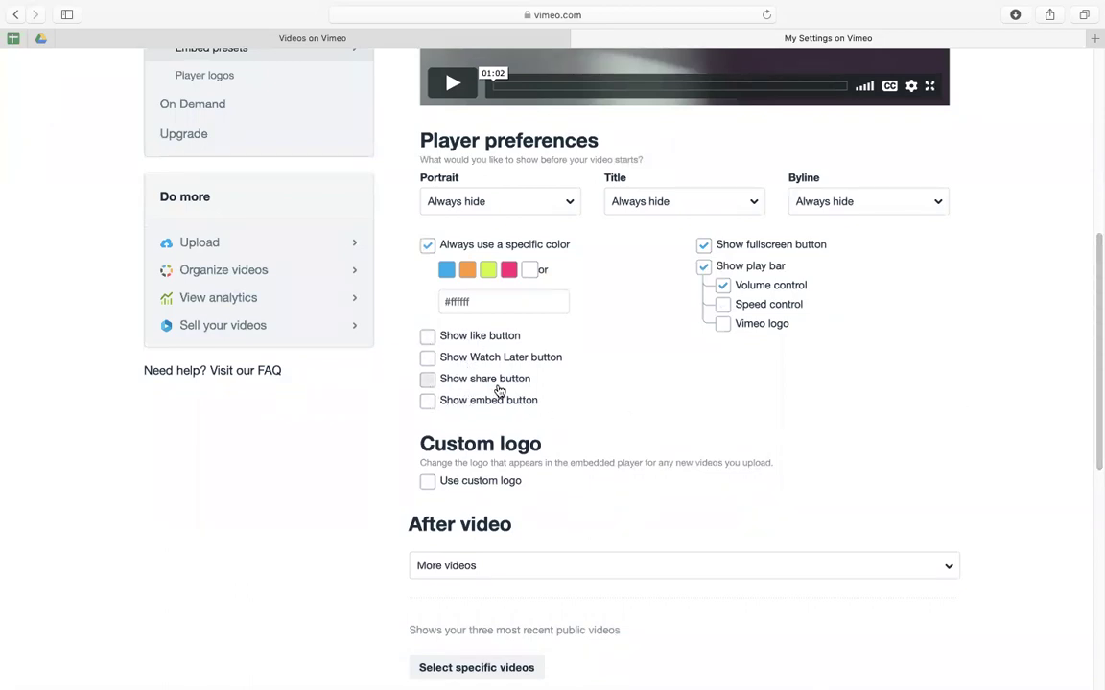
{"action": "left_click_drag", "start_coordinate": [1097, 370], "coordinate": [1095, 282]}
{"action": "scroll", "coordinate": [505, 514], "scroll_direction": "down", "scroll_amount": 2}
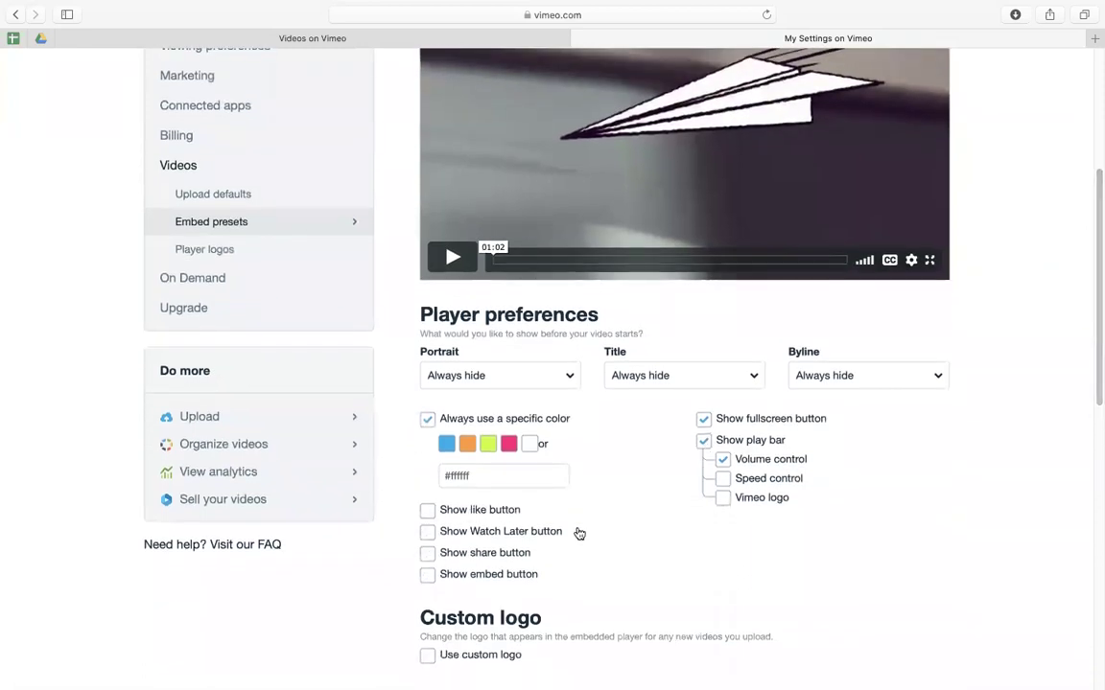
{"action": "left_click_drag", "start_coordinate": [1094, 391], "coordinate": [1096, 364]}
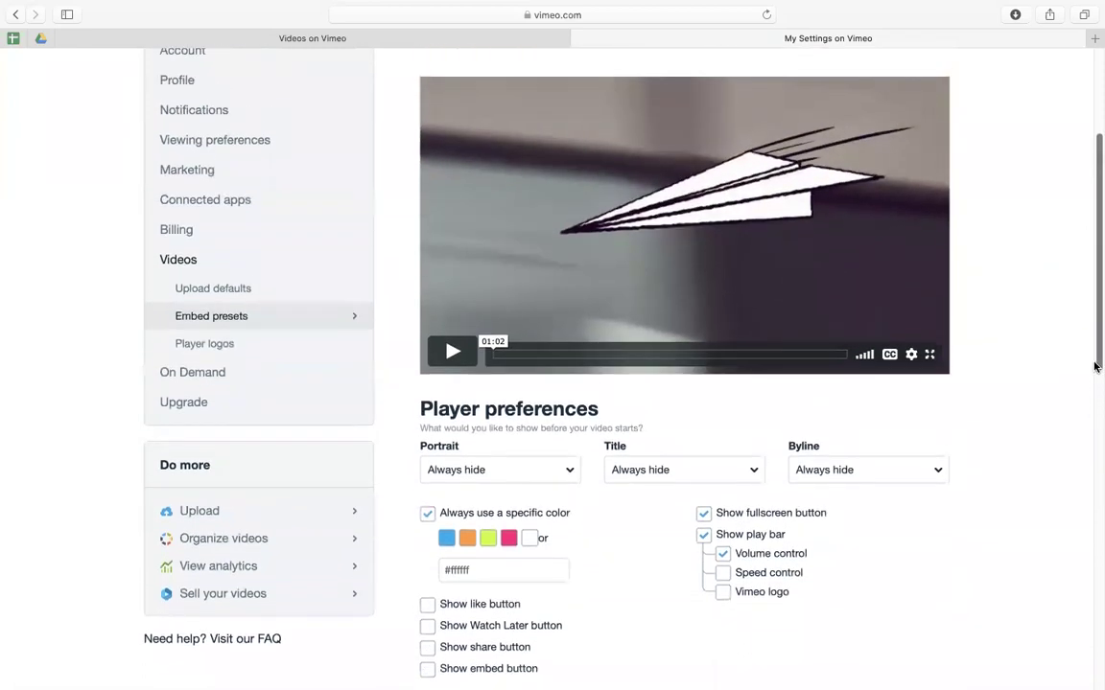
{"action": "left_click", "coordinate": [428, 647]}
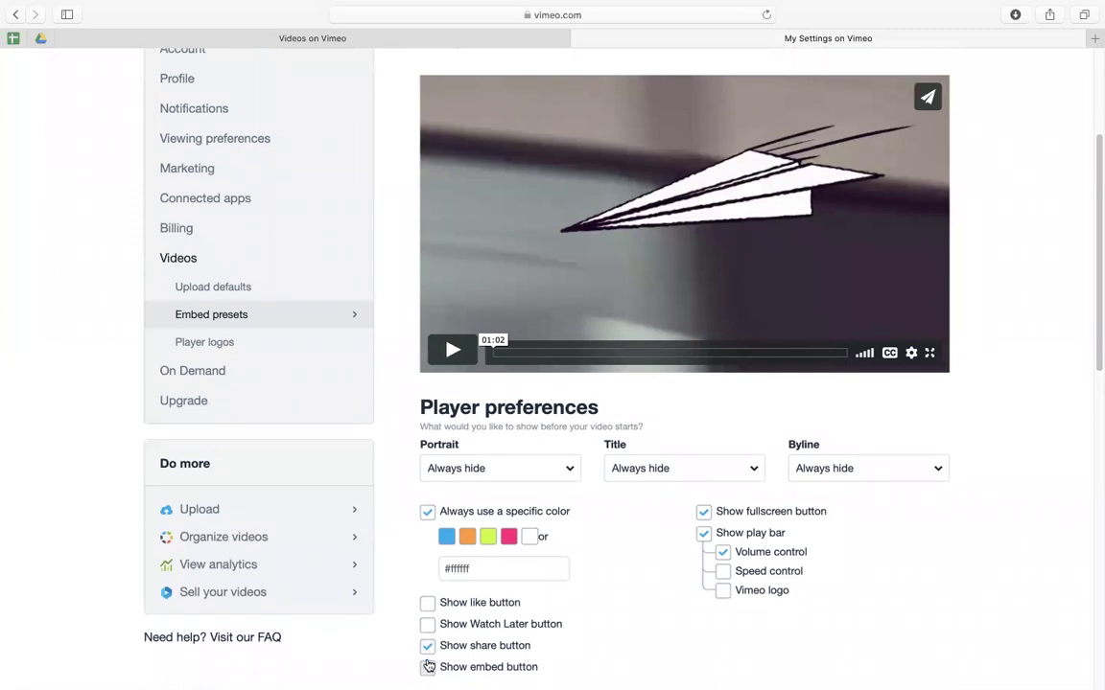
{"action": "left_click", "coordinate": [427, 604]}
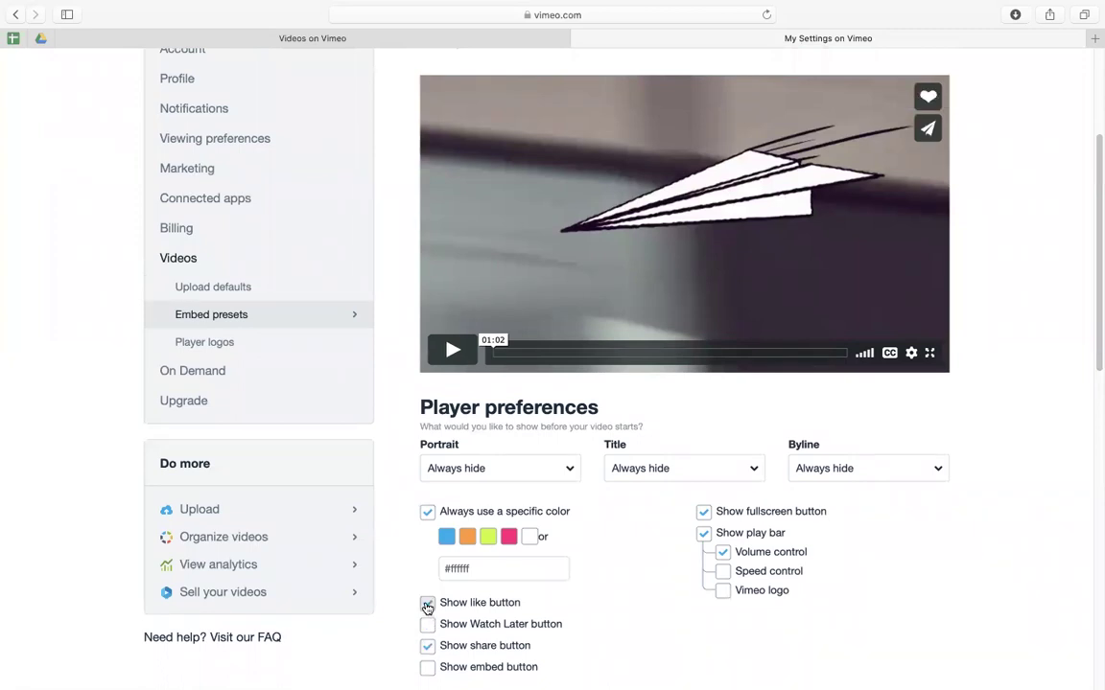
{"action": "left_click", "coordinate": [428, 603]}
{"action": "left_click", "coordinate": [428, 646]}
- Set the preset's After video option to Thumbnail
{"action": "left_click_drag", "start_coordinate": [1094, 279], "coordinate": [1092, 444]}
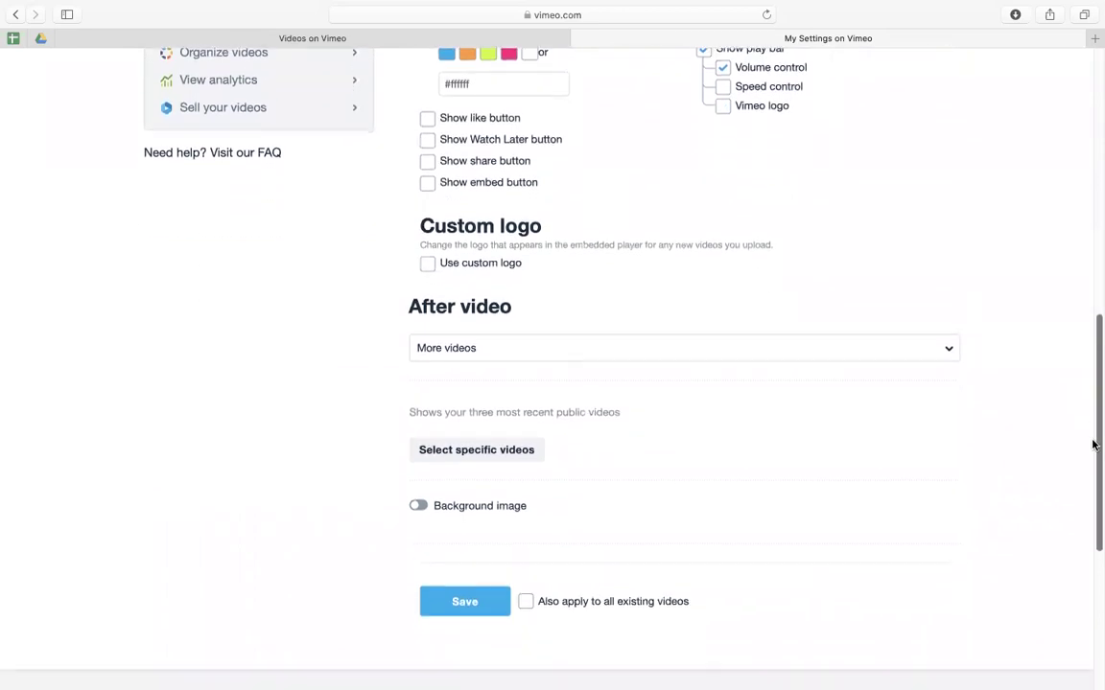
{"action": "left_click", "coordinate": [439, 353]}
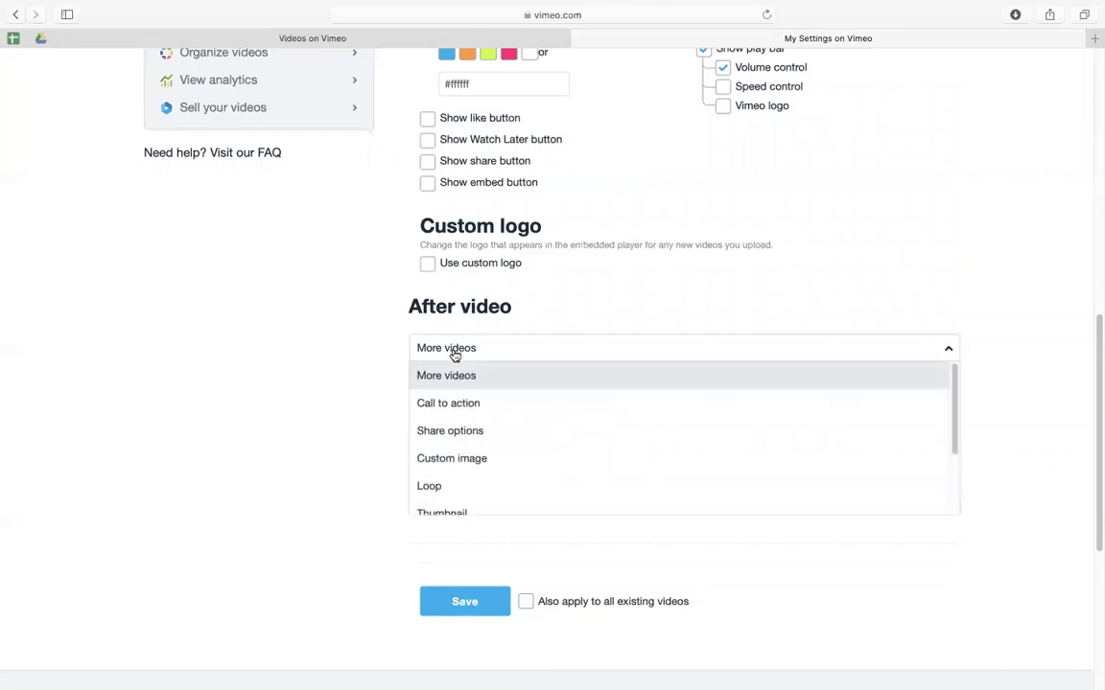
{"action": "left_click_drag", "start_coordinate": [955, 403], "coordinate": [946, 439]}
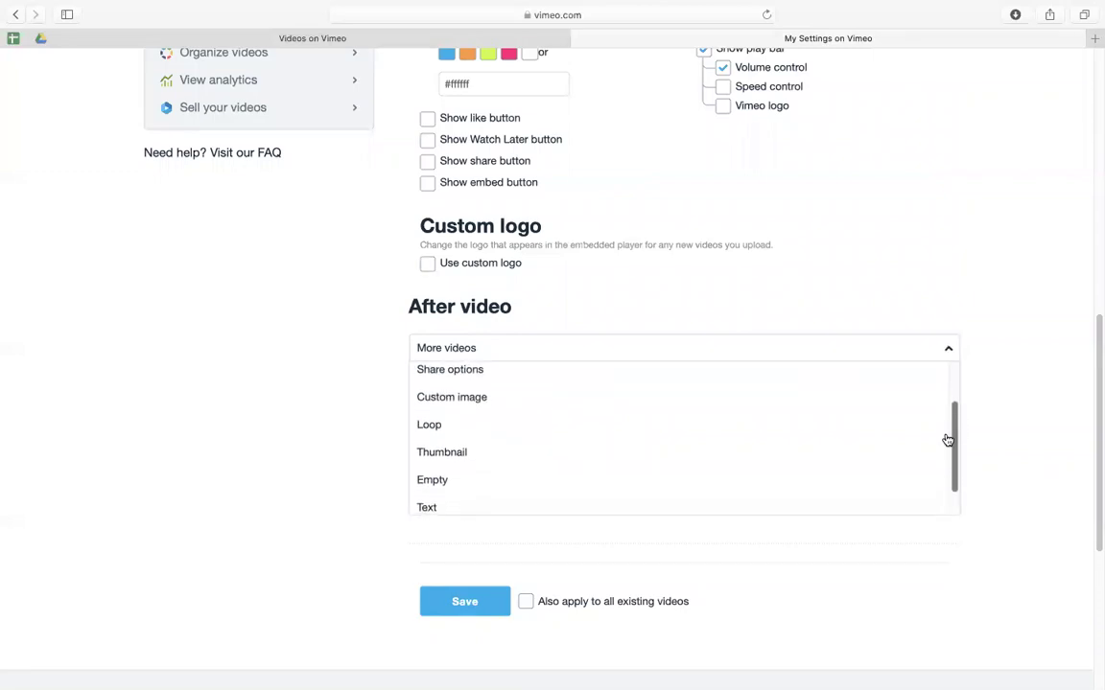
{"action": "left_click", "coordinate": [470, 455]}
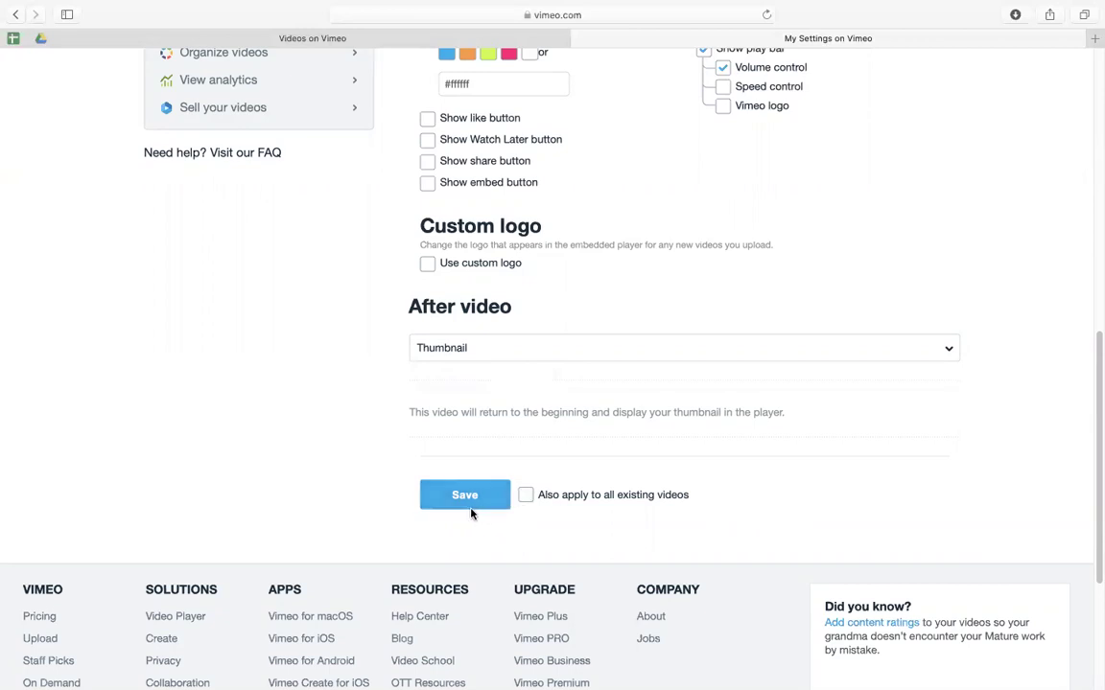
- Save the embed preset without applying it to all existing videos
{"action": "left_click", "coordinate": [526, 496]}
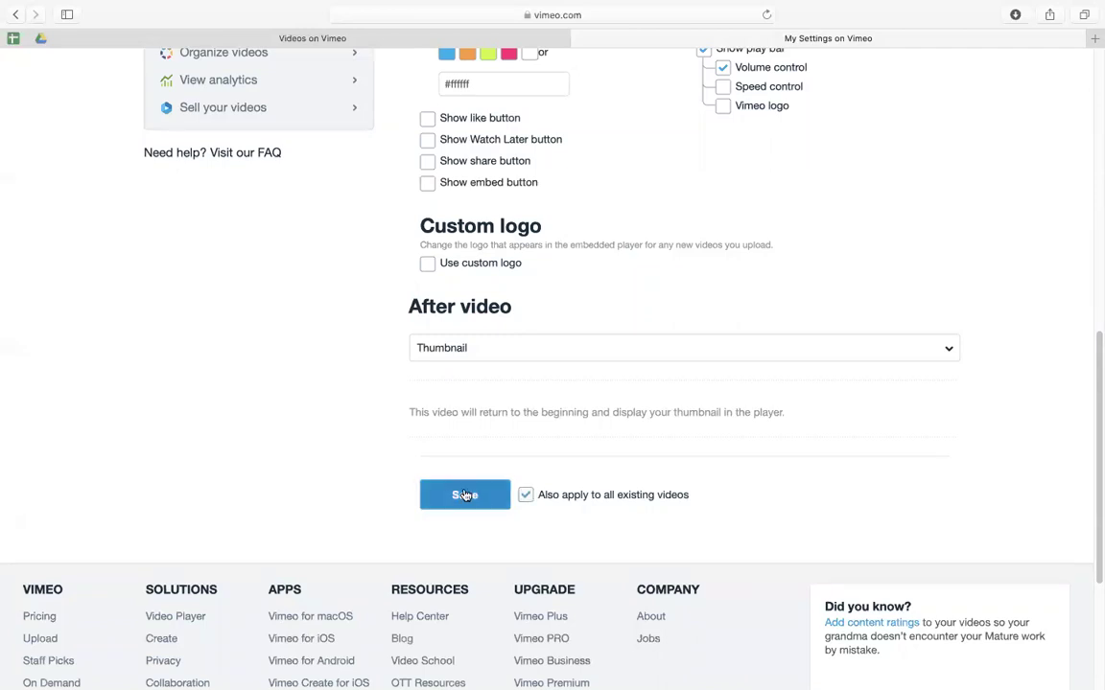
{"action": "left_click", "coordinate": [527, 498]}
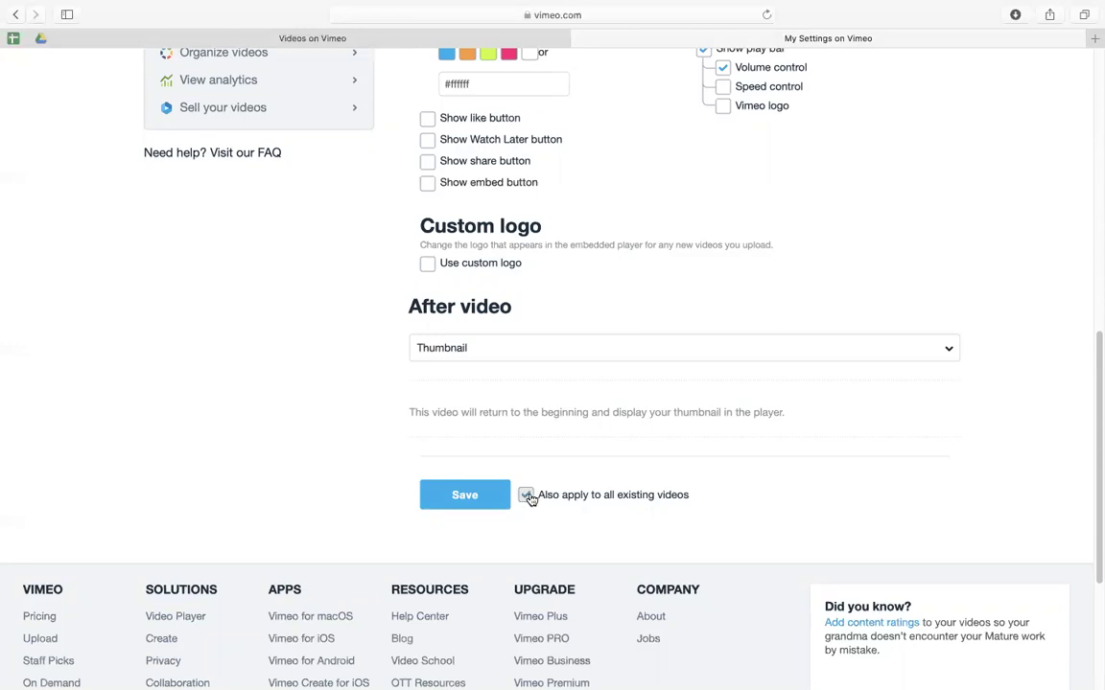
{"action": "left_click", "coordinate": [456, 503]}
- Open the embed settings of the most recent branded video in My videos
{"action": "mouse_move", "coordinate": [136, 79]}
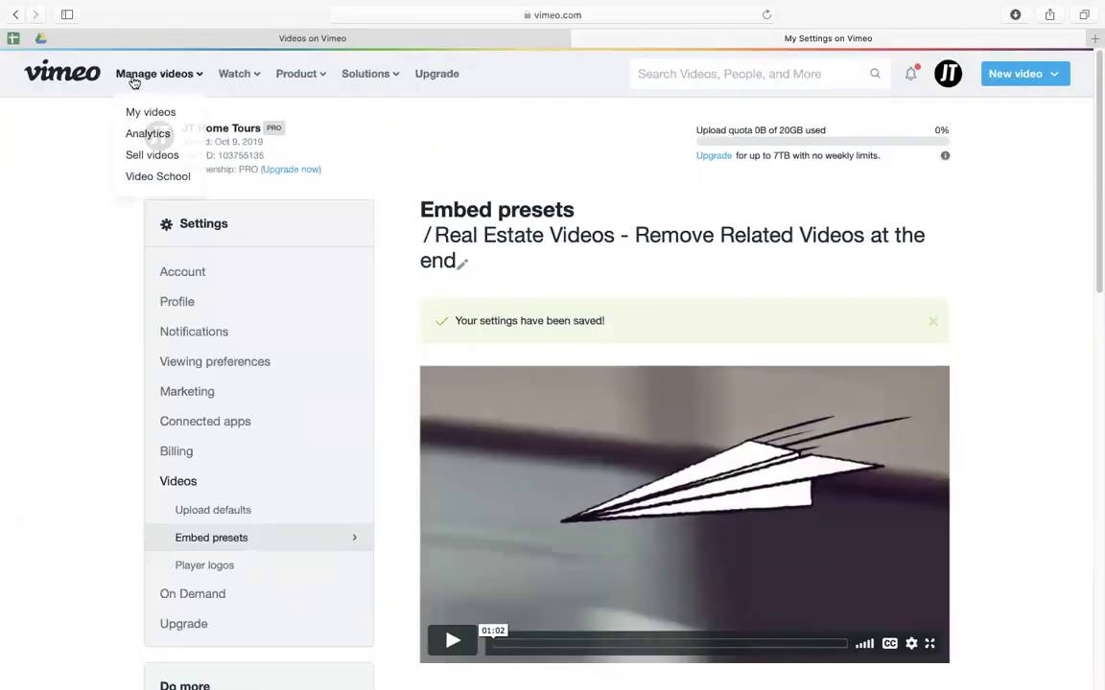
{"action": "left_click", "coordinate": [141, 116]}
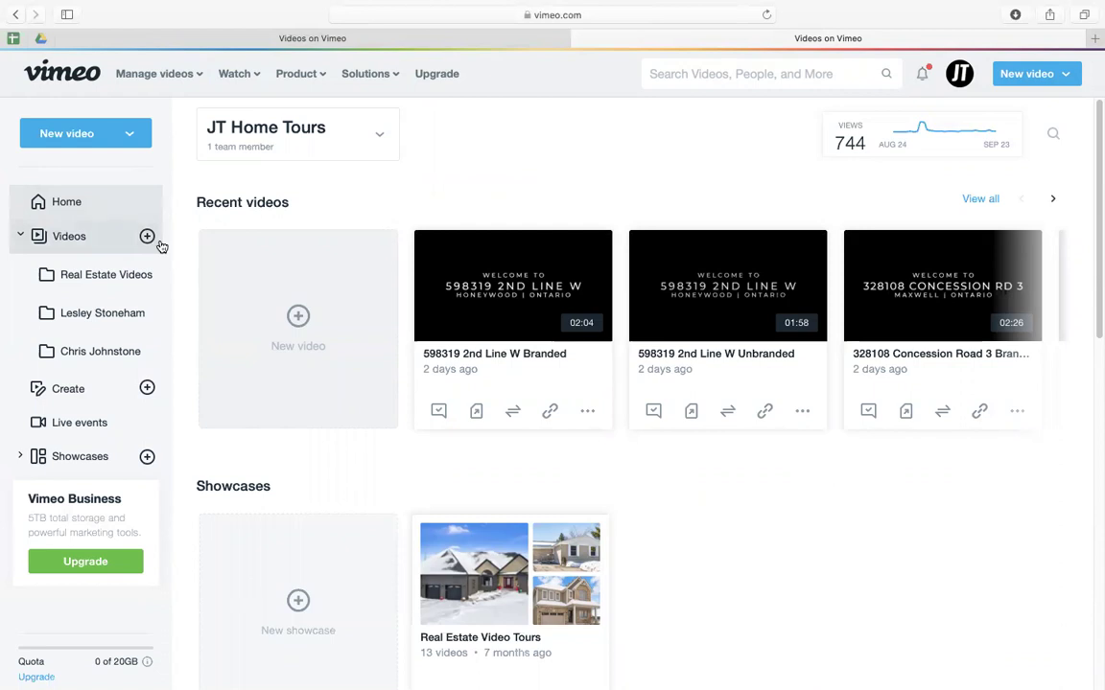
{"action": "left_click", "coordinate": [473, 360]}
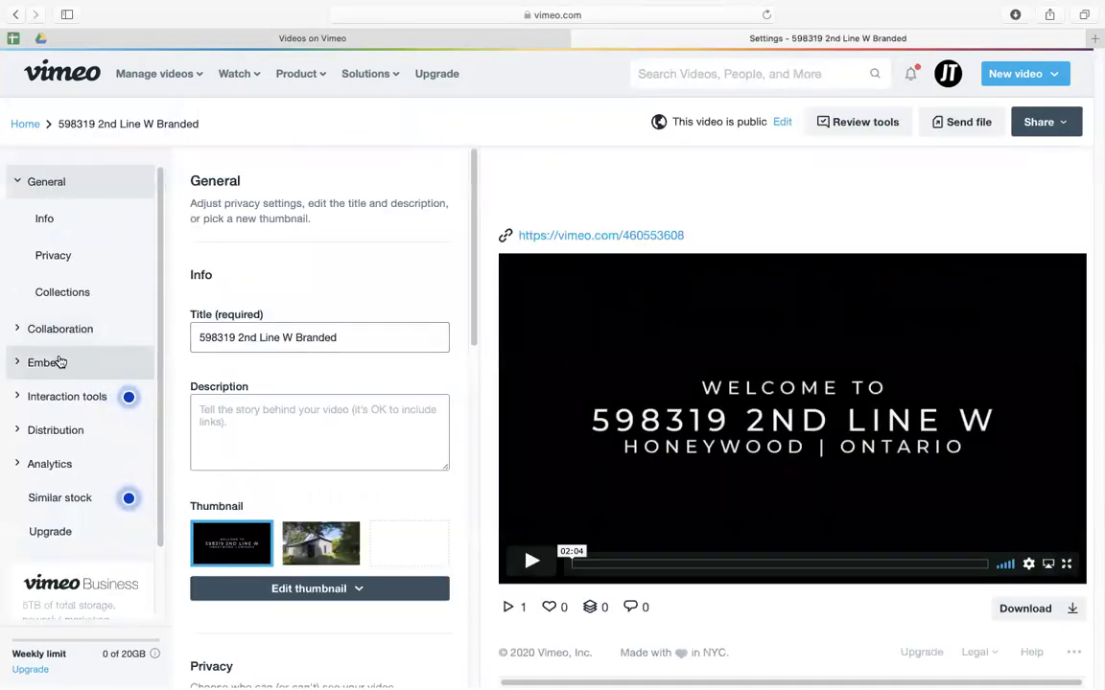
{"action": "left_click", "coordinate": [44, 366]}
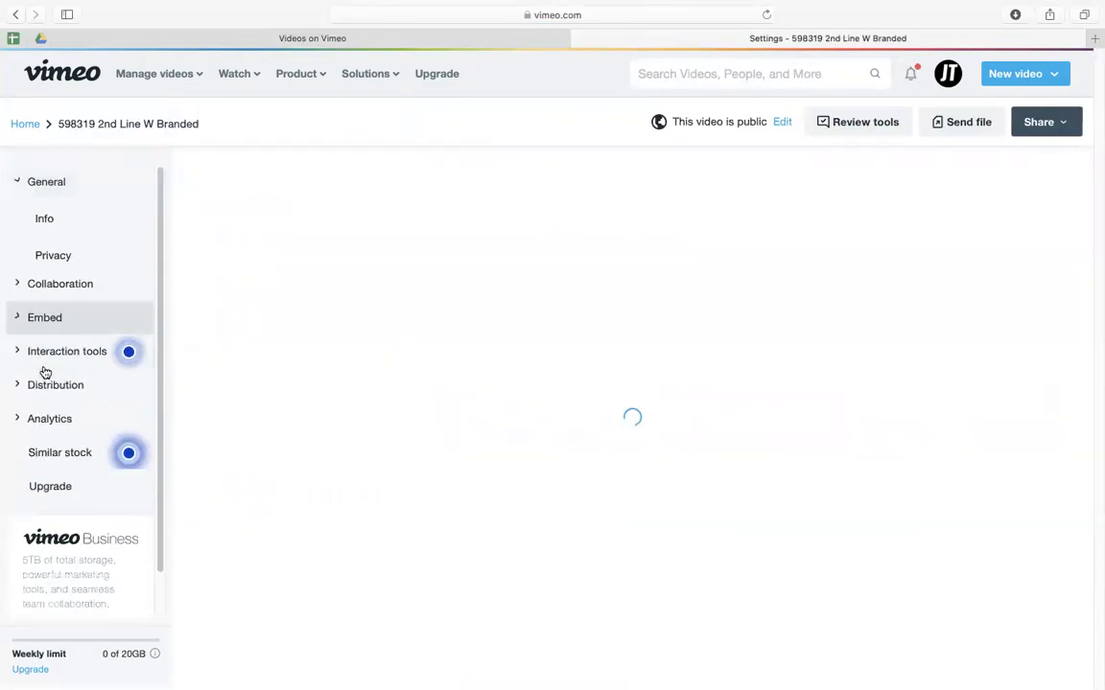
- Apply the "Real Estate Videos - Remove Related Videos at the end" preset to this video and save its settings
{"action": "left_click", "coordinate": [387, 258]}
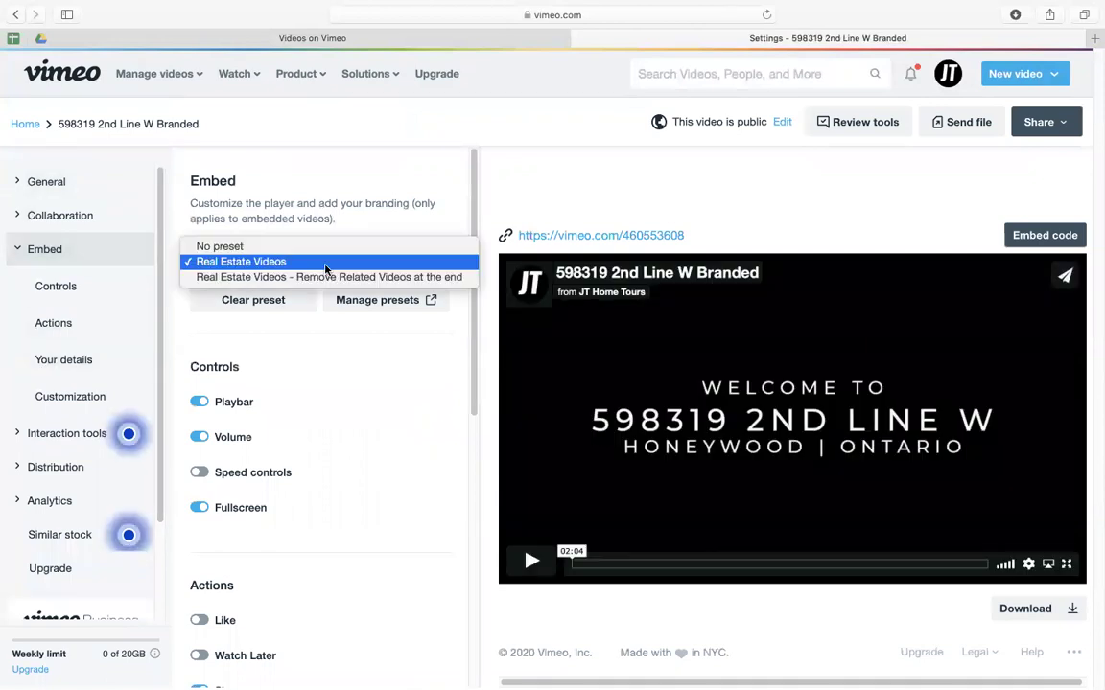
{"action": "left_click", "coordinate": [276, 279]}
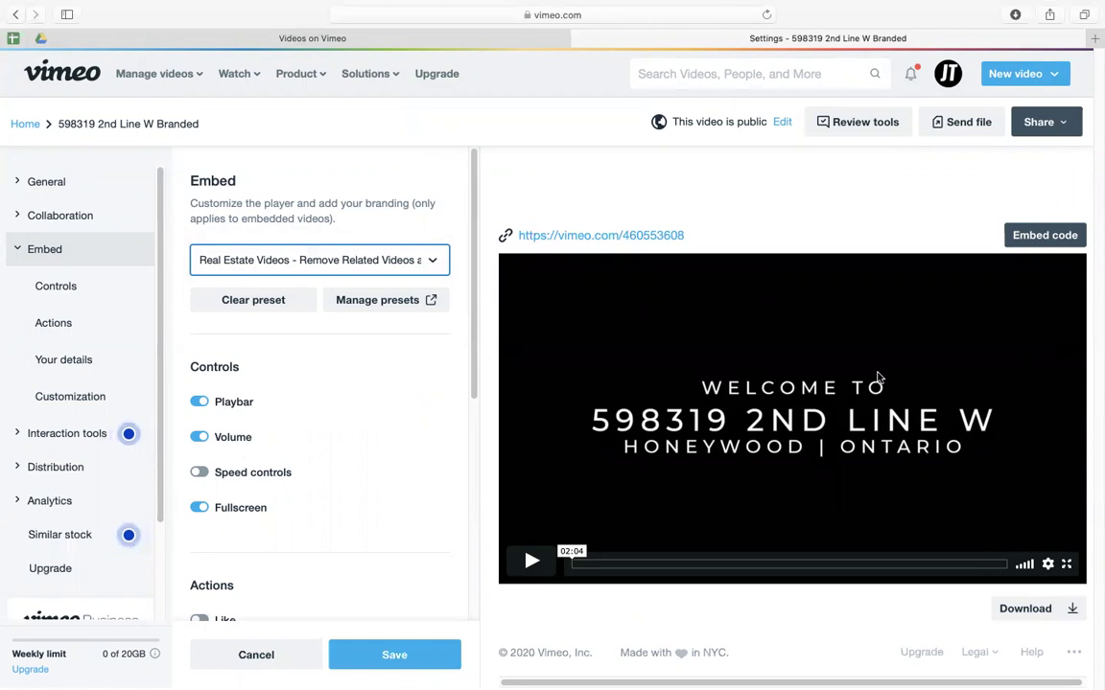
{"action": "left_click_drag", "start_coordinate": [474, 393], "coordinate": [469, 608]}
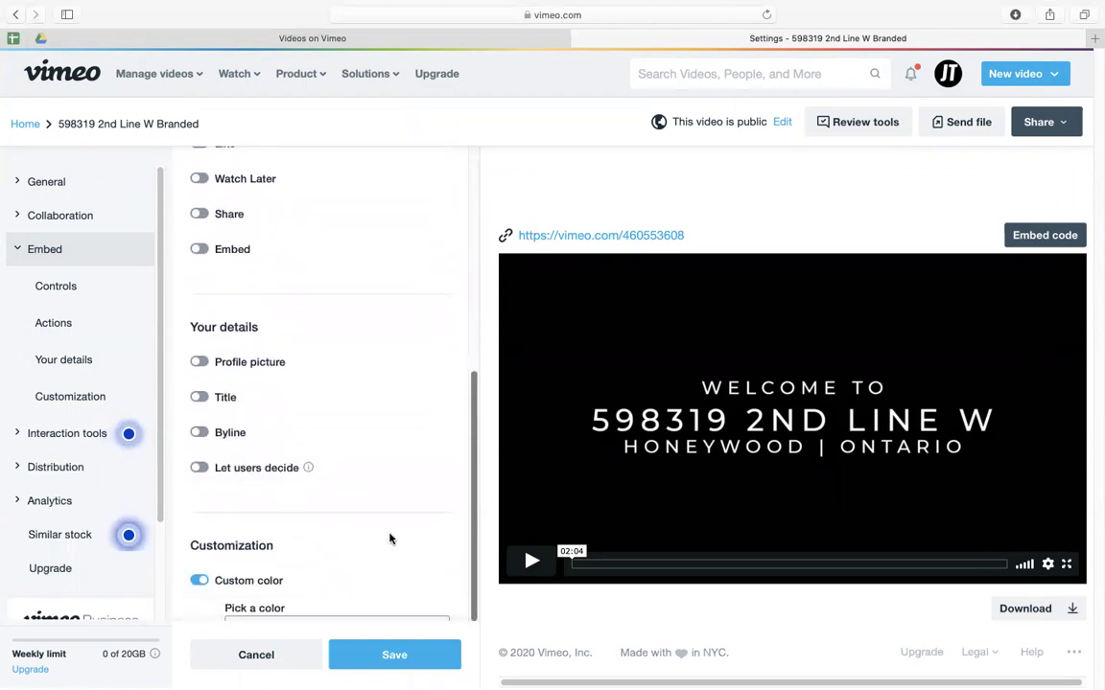
{"action": "scroll", "coordinate": [256, 628], "scroll_direction": "down", "scroll_amount": 3}
{"action": "left_click", "coordinate": [387, 653]}
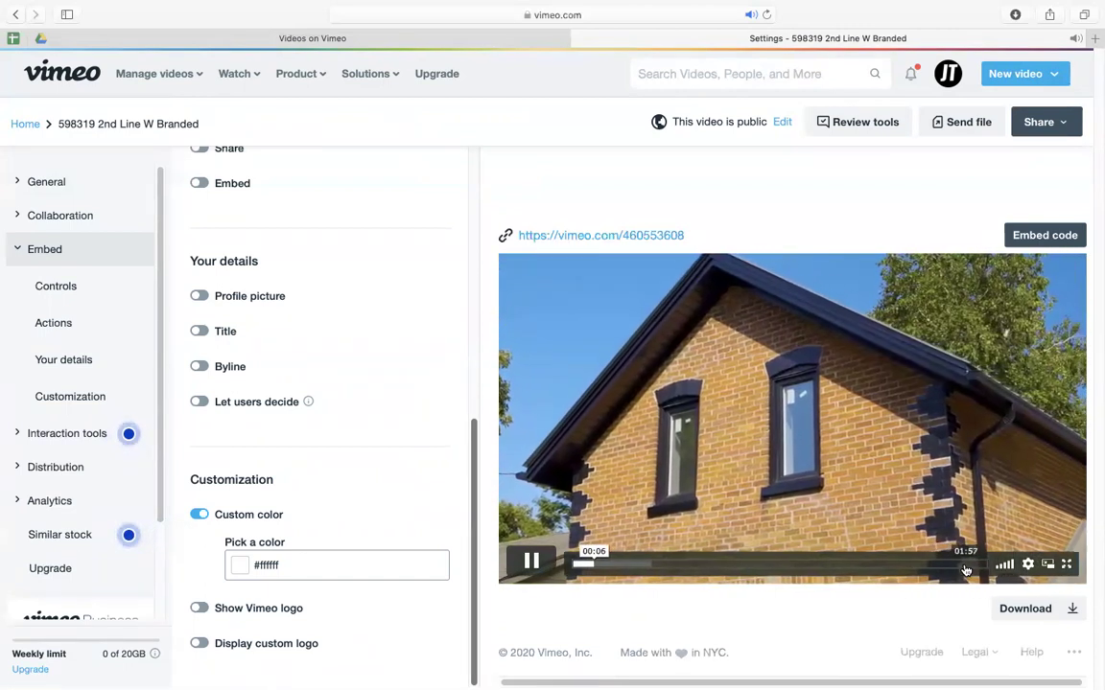
- Skip the playing video preview to 01:57, near its end, to check what follows the video
{"action": "left_click", "coordinate": [965, 566]}
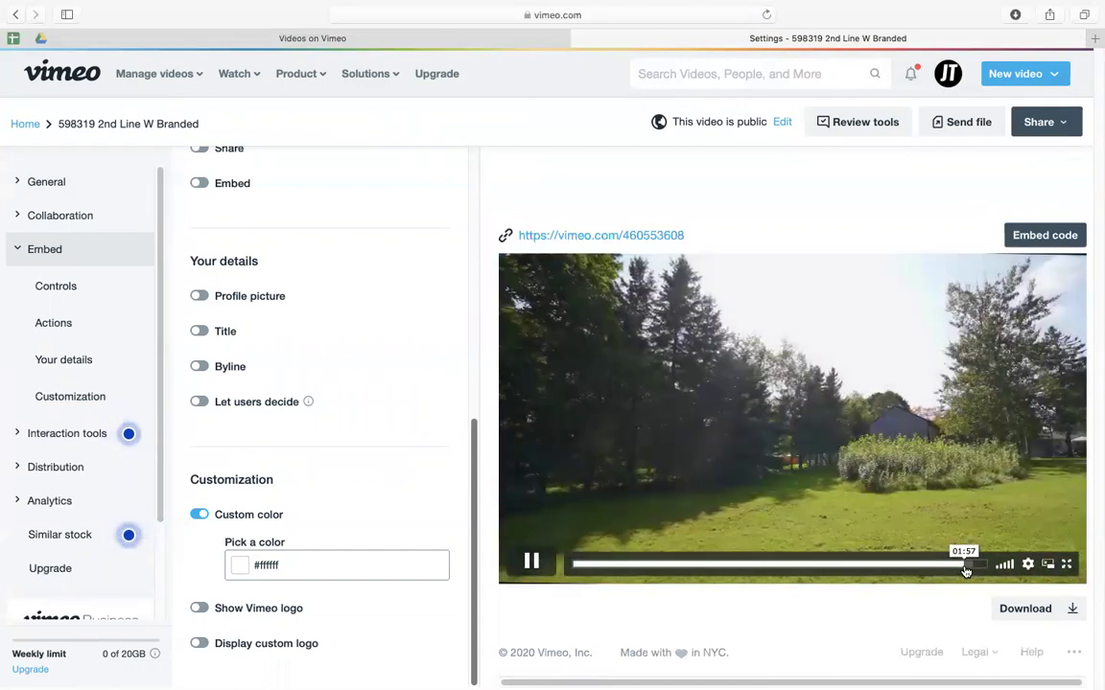